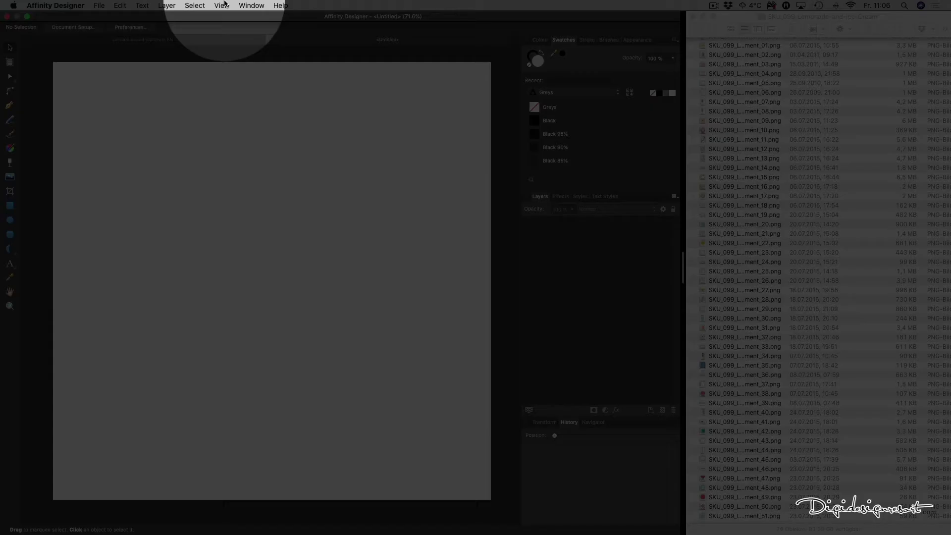
- Show the Assets studio and create a new asset category
click(221, 6)
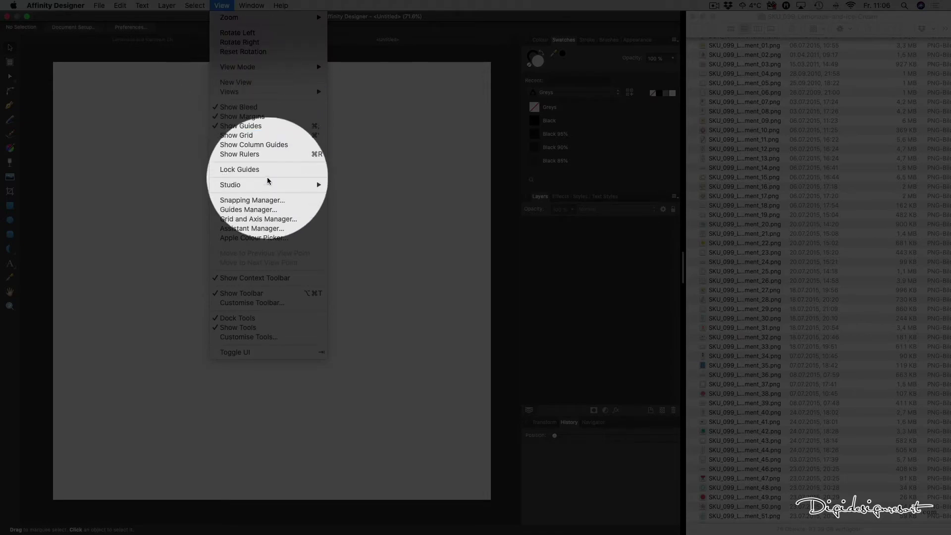
mouse_move(271, 189)
click(365, 203)
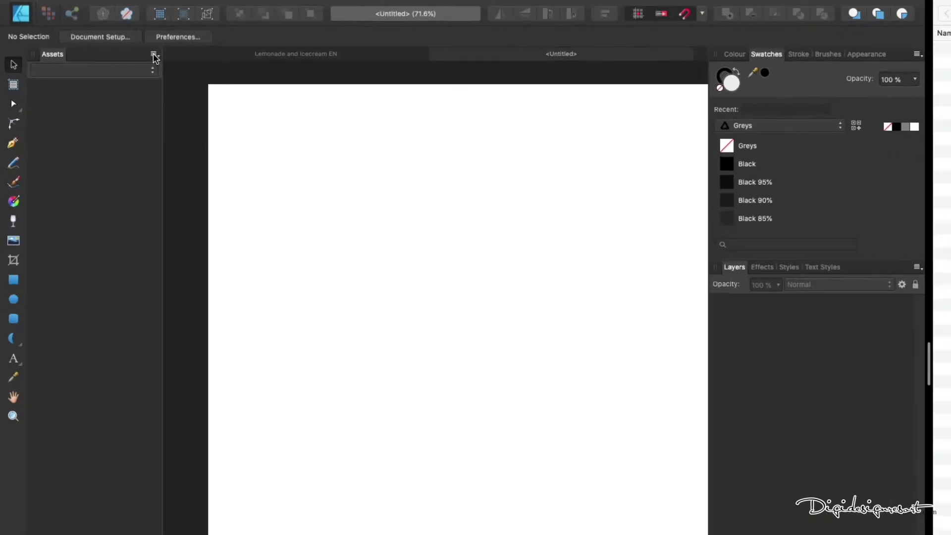
click(183, 63)
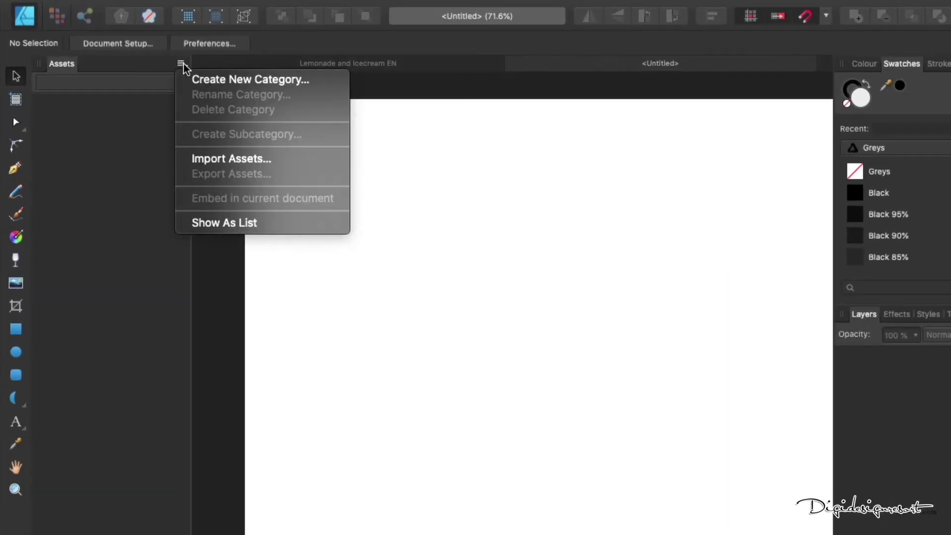
click(295, 81)
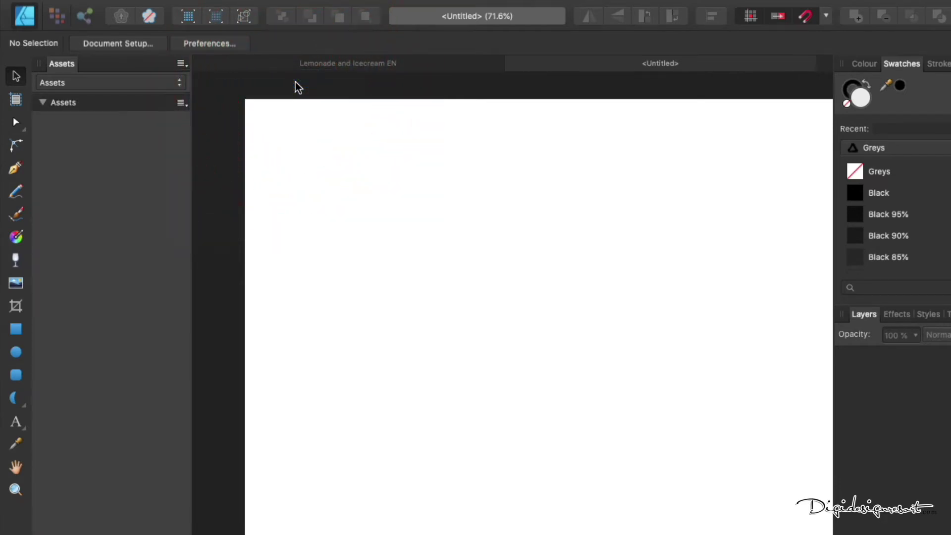
- Rename the new asset category as Digital Scrapbooking Kits
click(181, 64)
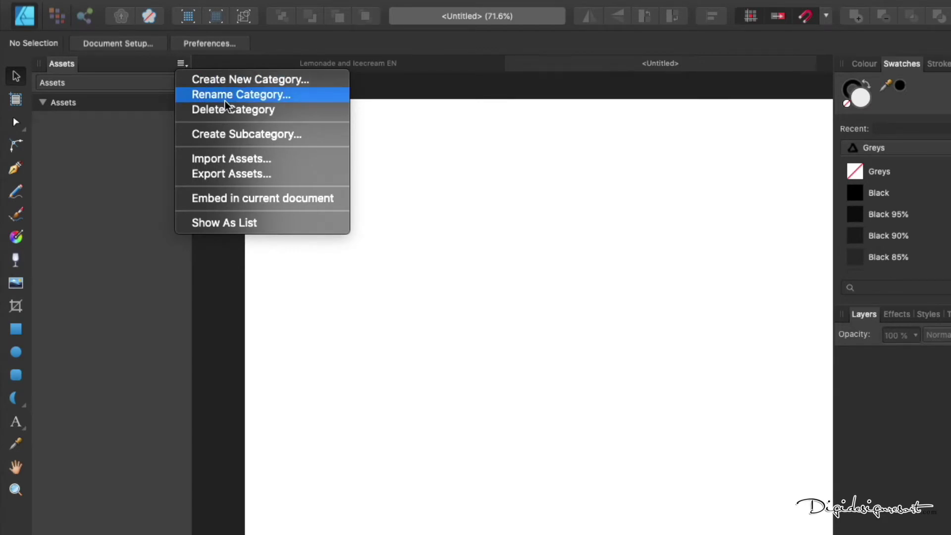
click(241, 94)
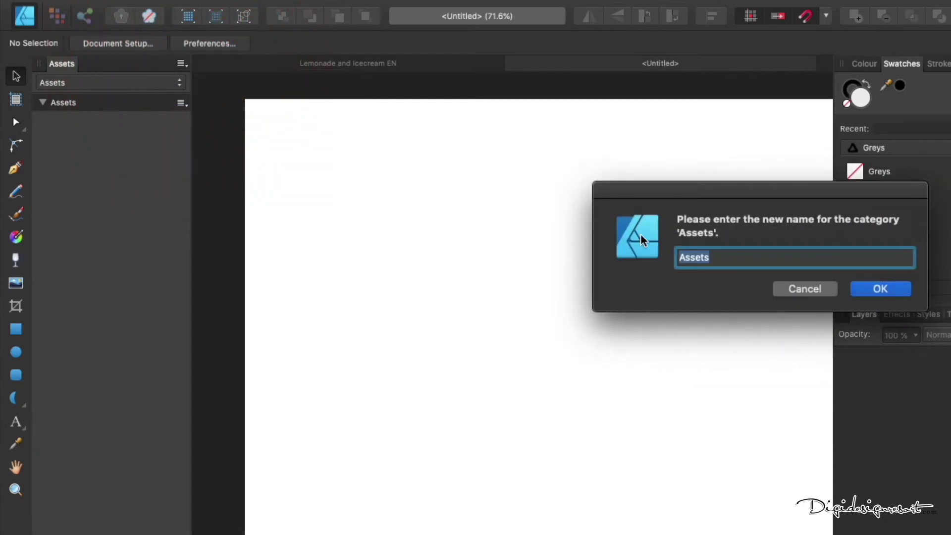
text(Digital Scrapbooking Kit)
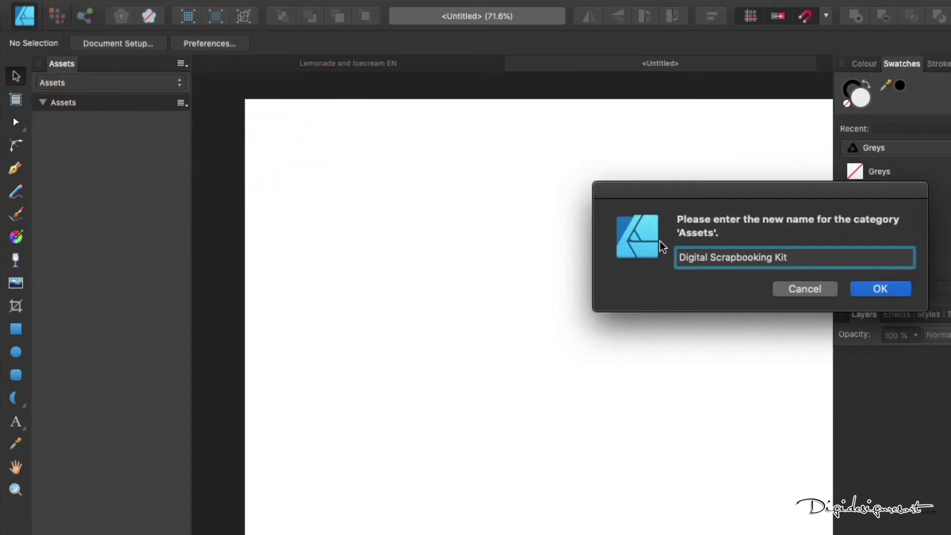
text(s)
click(877, 288)
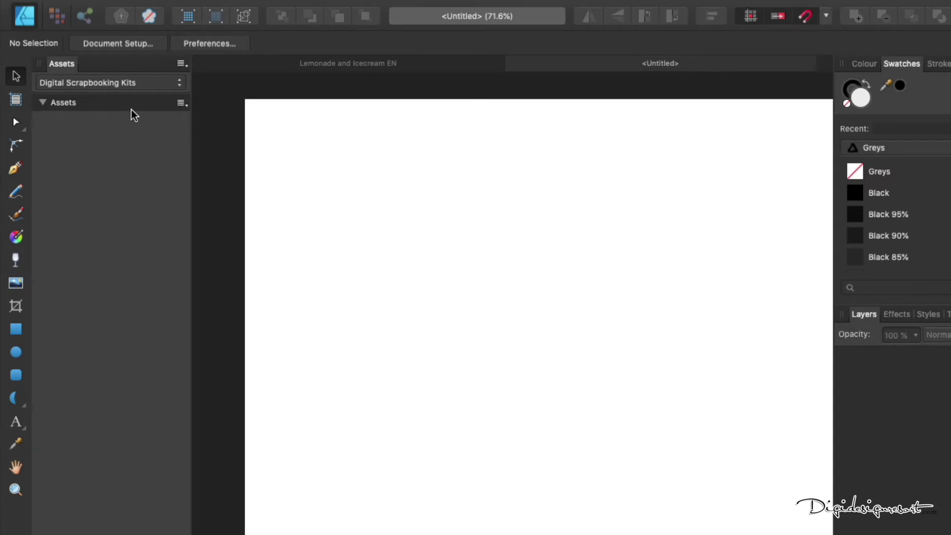
- Rename the Assets subcategory of Digital Scrapbooking Kits as Lemonade and Icecream
click(181, 103)
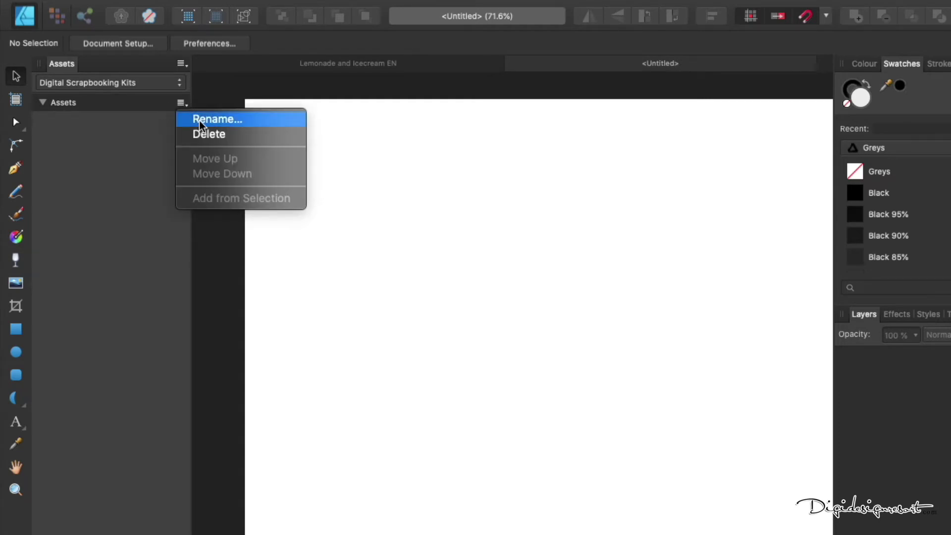
click(199, 119)
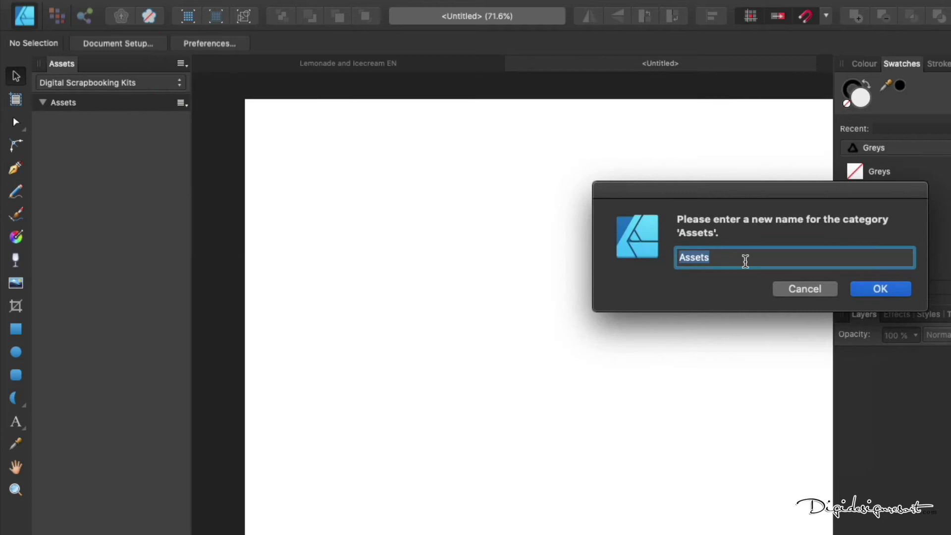
text(Lemonade and Icecream)
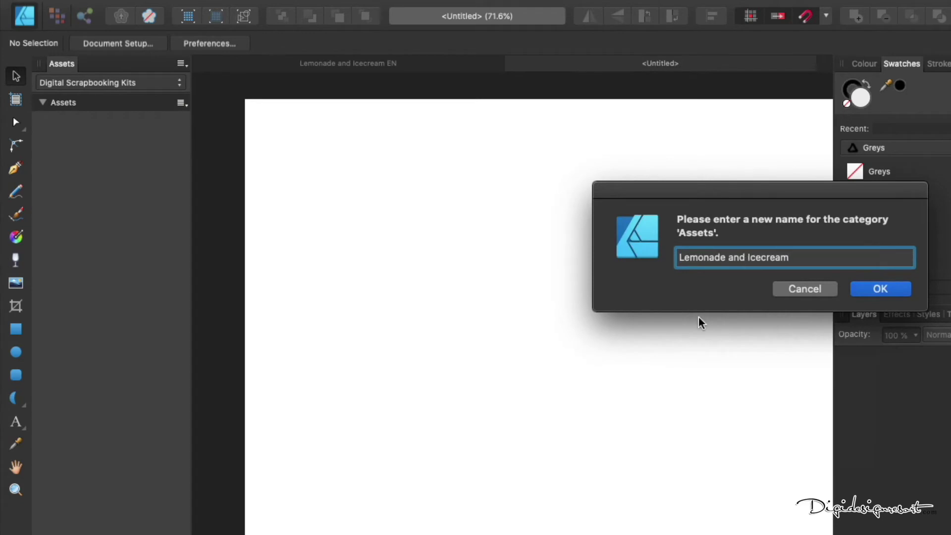
click(879, 289)
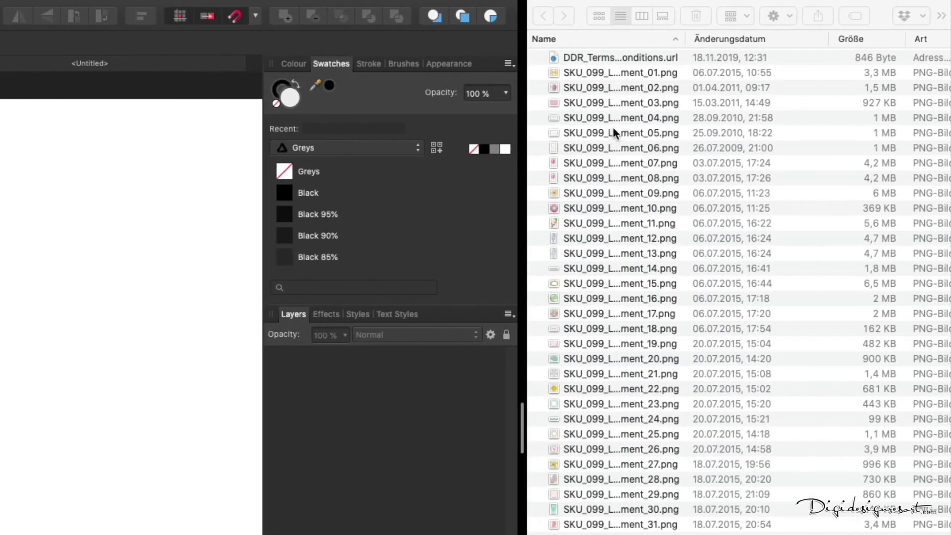
- Place all Lemonade and Ice Cream element and paper files from the Finder folder onto the blank page
click(614, 130)
click(605, 72)
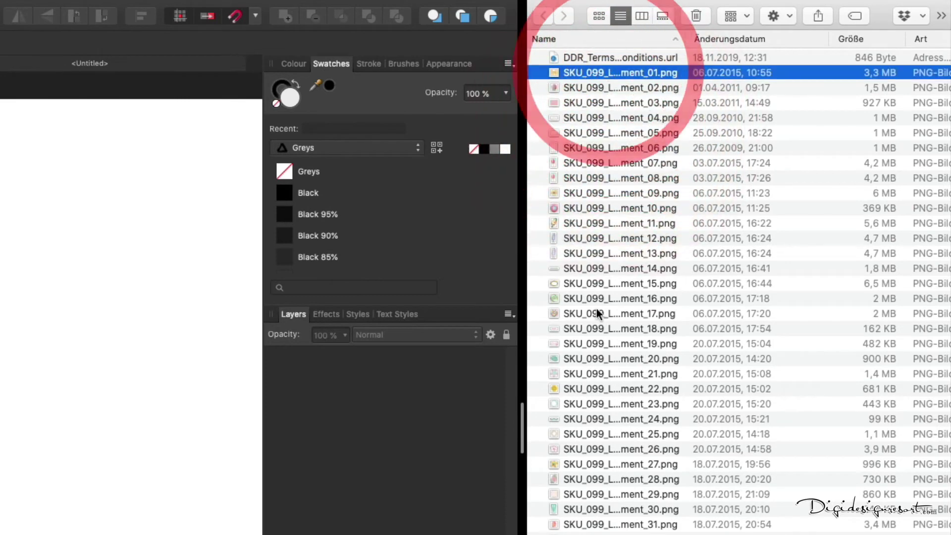
scroll(596, 308, down, 10)
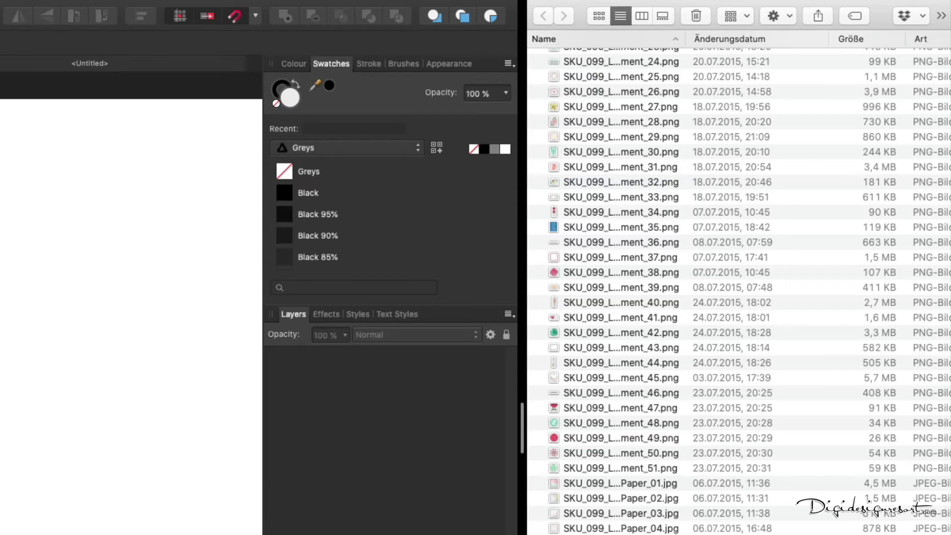
key(super+a)
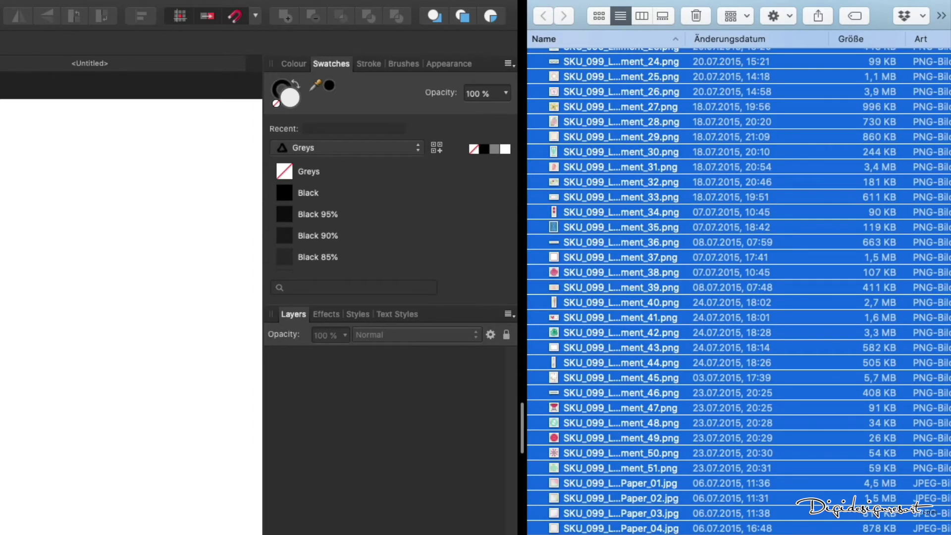
drag(619, 392, 0, 182)
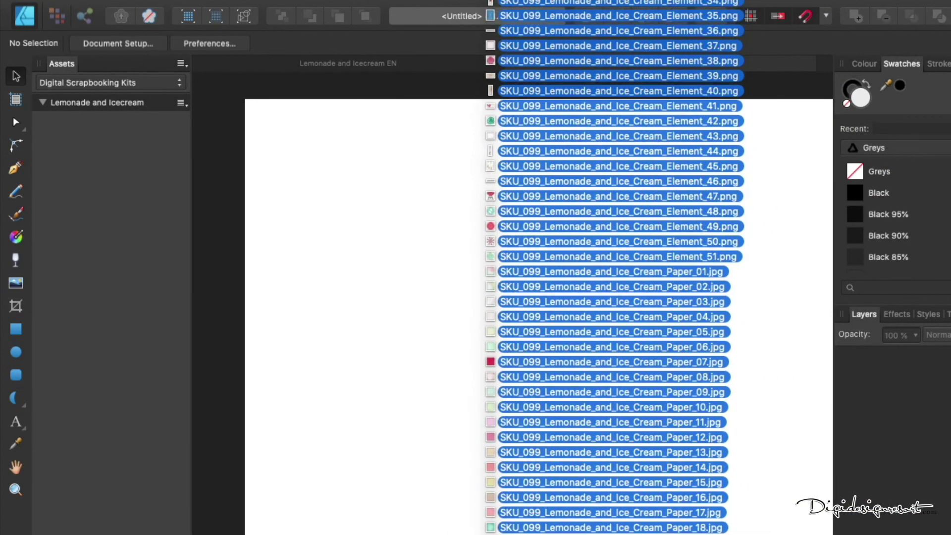
drag(498, 411, 498, 411)
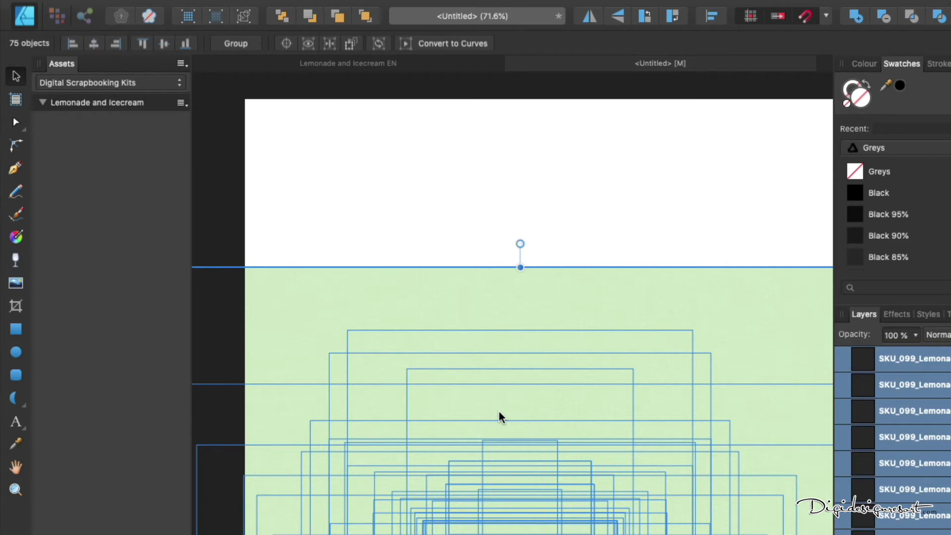
- Add the selected images to the Lemonade and Icecream asset subcategory and delete them from the page
click(181, 103)
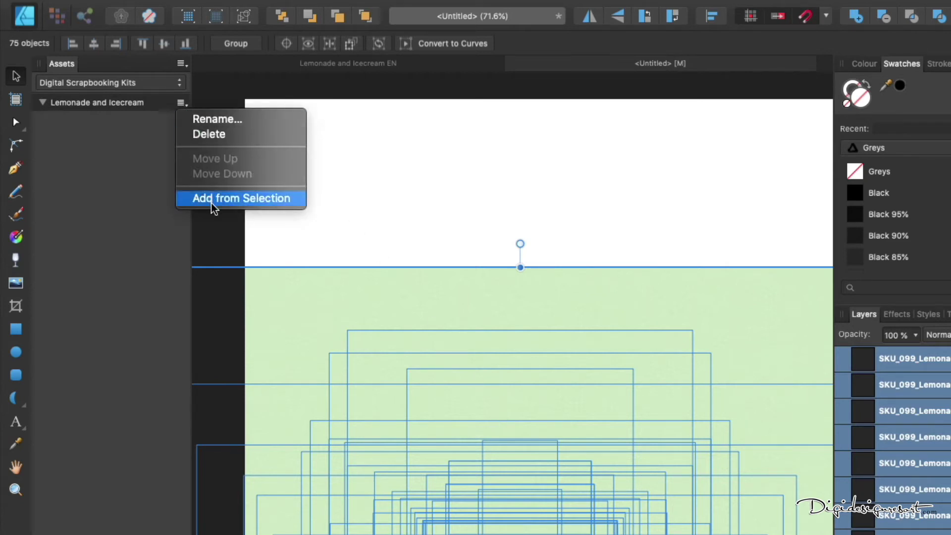
click(231, 203)
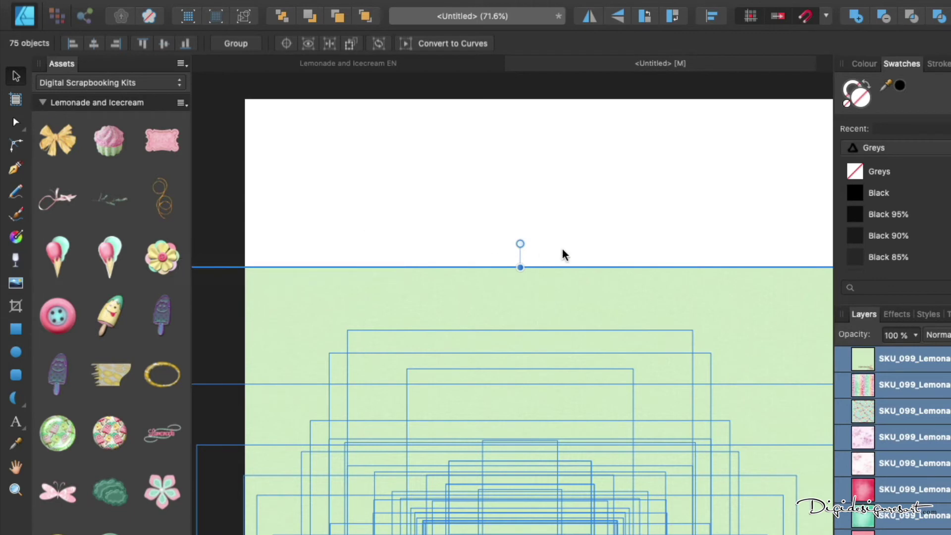
key(Delete)
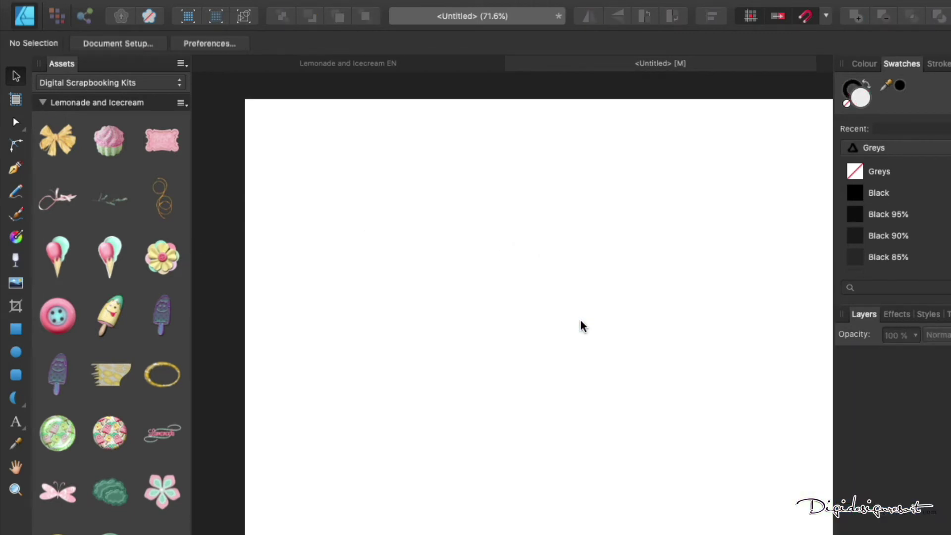
- Place the double-scoop ice cream cone and the pink floral paper from the Lemonade and Icecream assets on the page
click(43, 102)
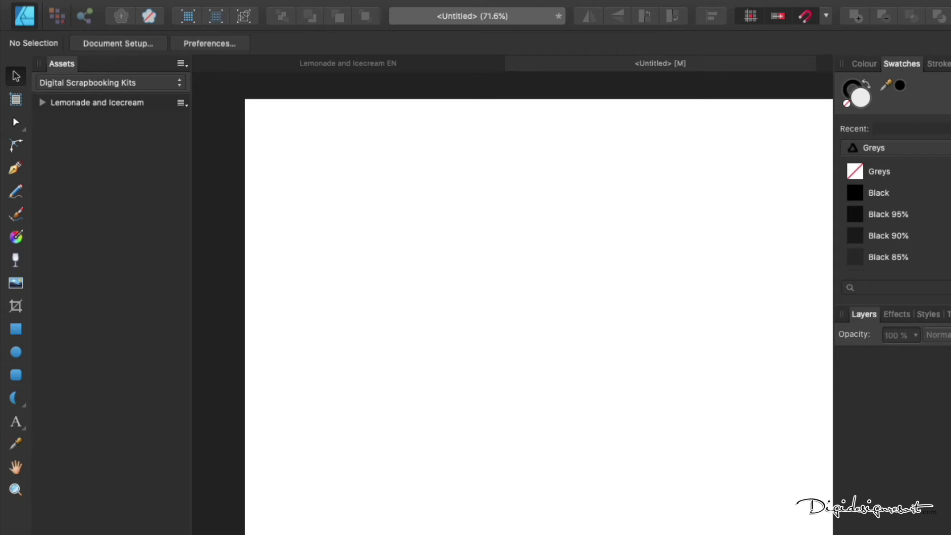
key(super+shift+h)
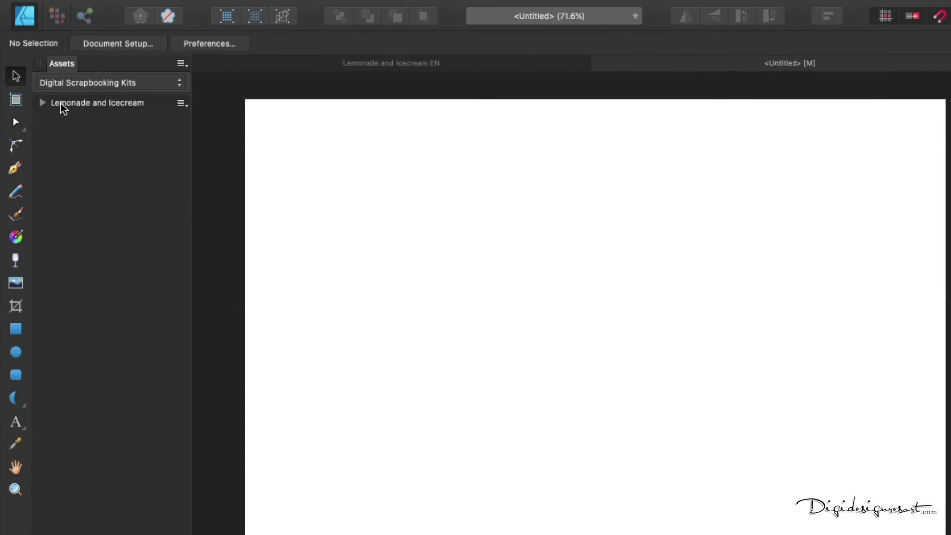
click(42, 103)
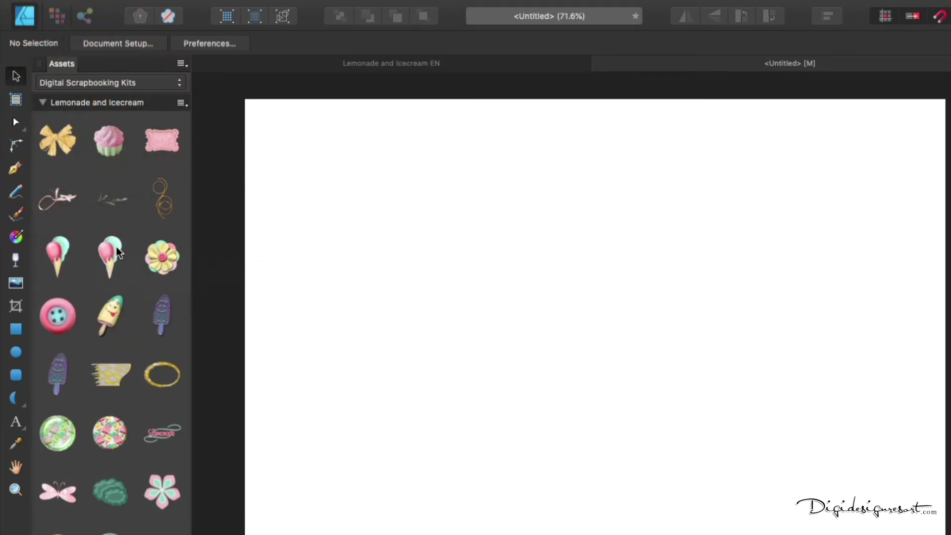
drag(116, 247, 645, 366)
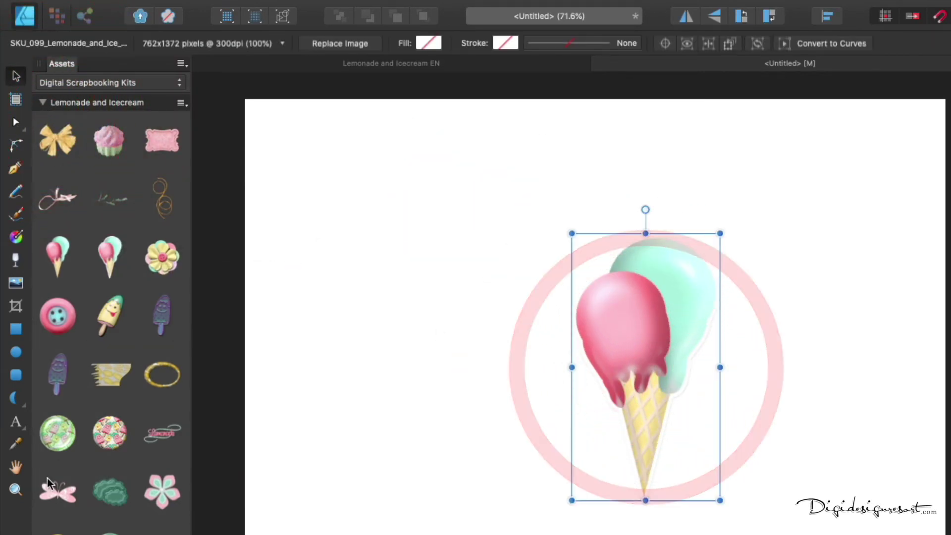
scroll(46, 478, down, 15)
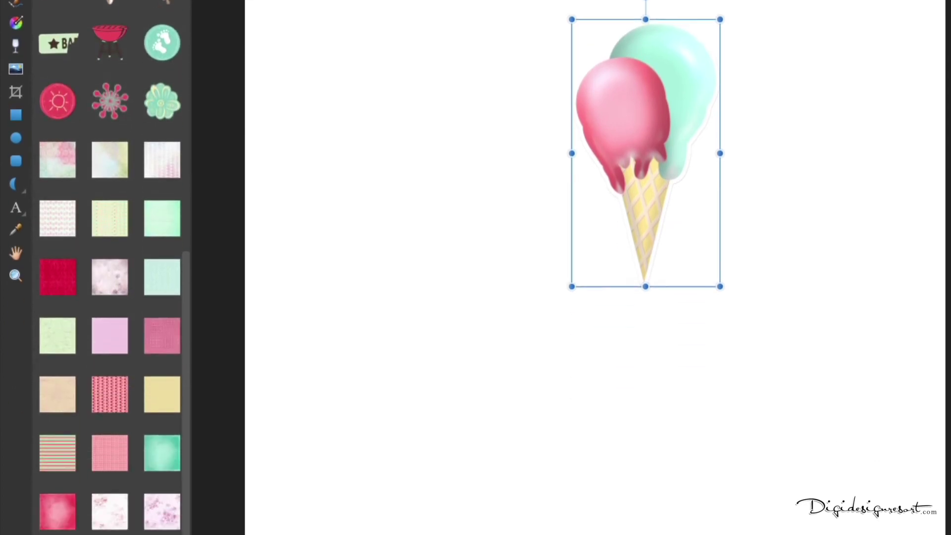
drag(165, 407, 596, 124)
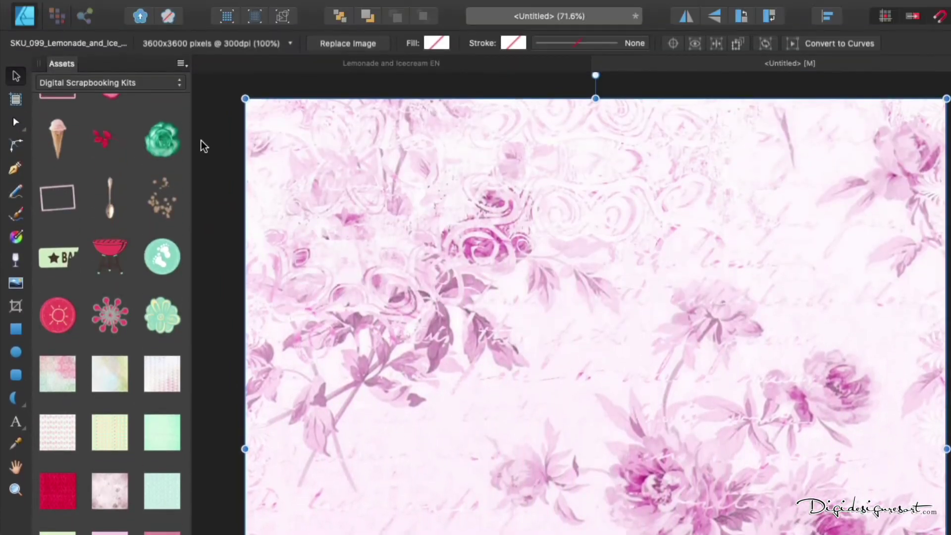
click(213, 143)
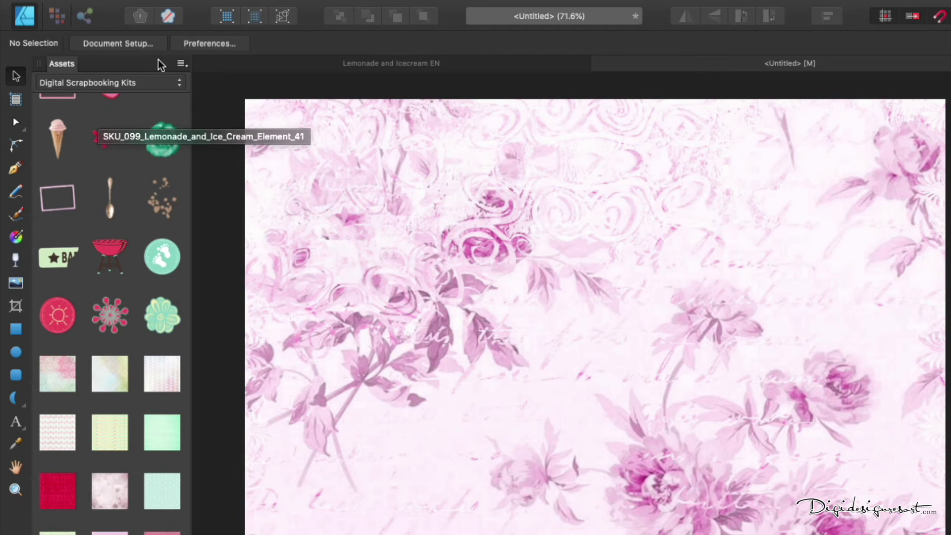
- Export the Digital Scrapbooking Kits assets to the QuickPages folder as Digital Scrapbooking Kit.afassets
click(182, 65)
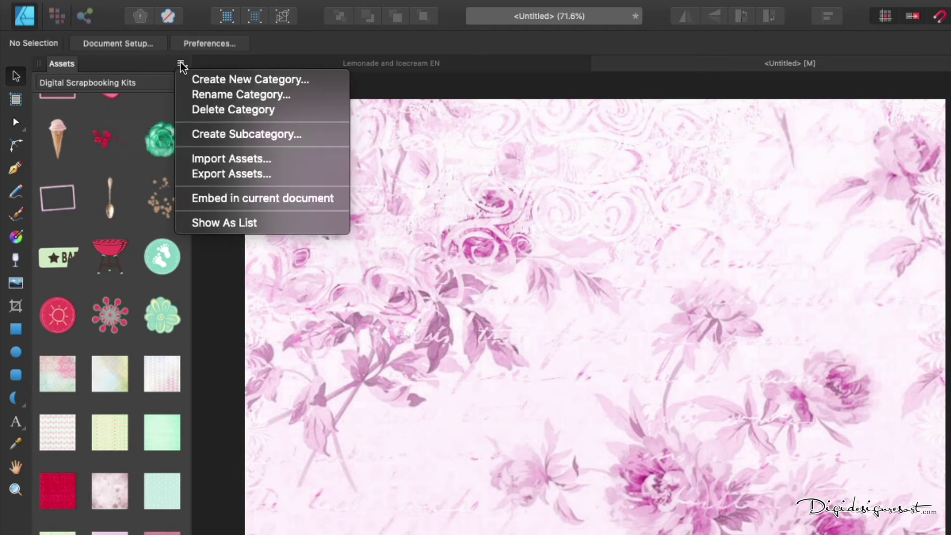
click(268, 175)
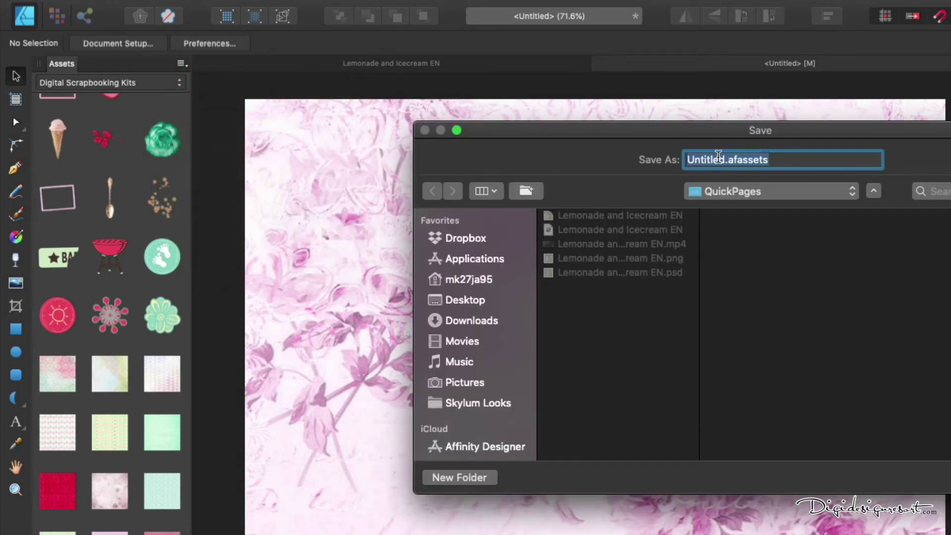
double_click(718, 156)
text(Digital Scrapbooking Kit)
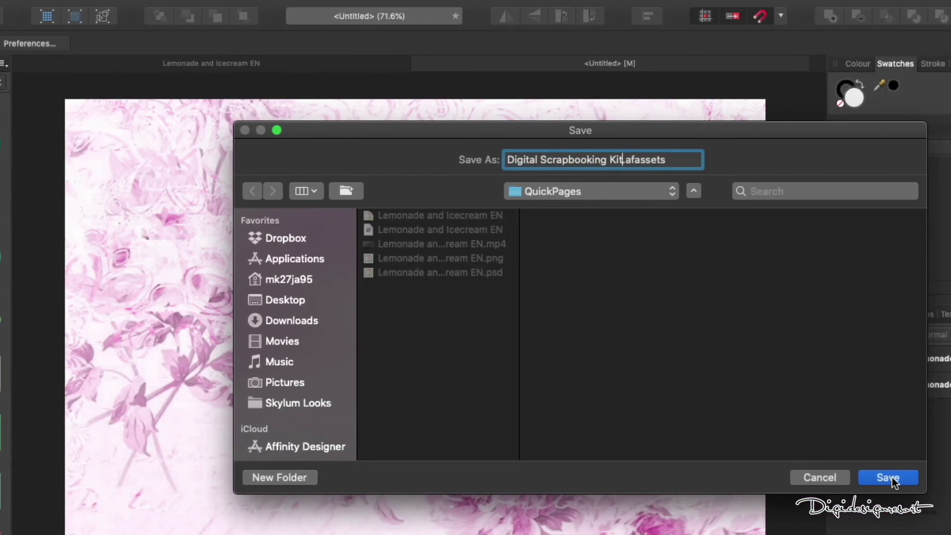
click(892, 480)
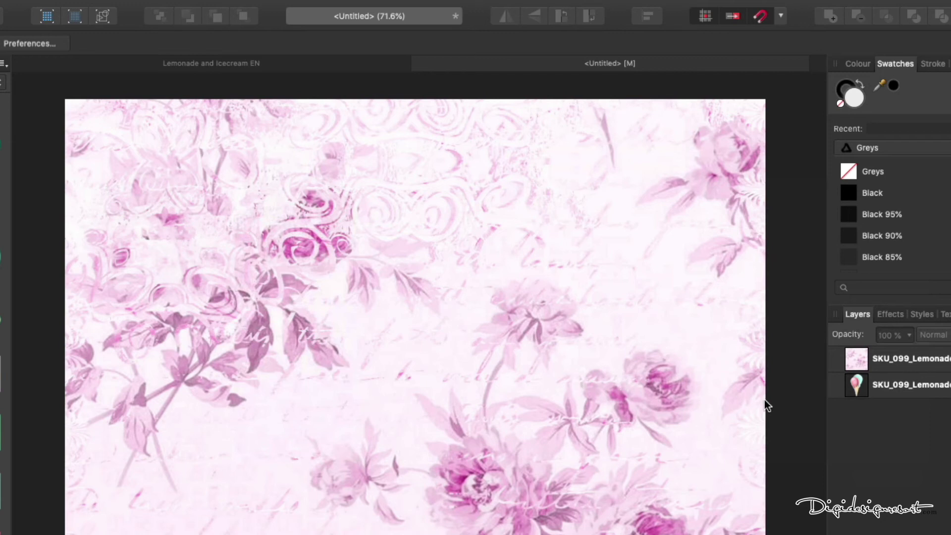
- Delete the ice cream cone layer and the floral paper layer from the document
click(899, 440)
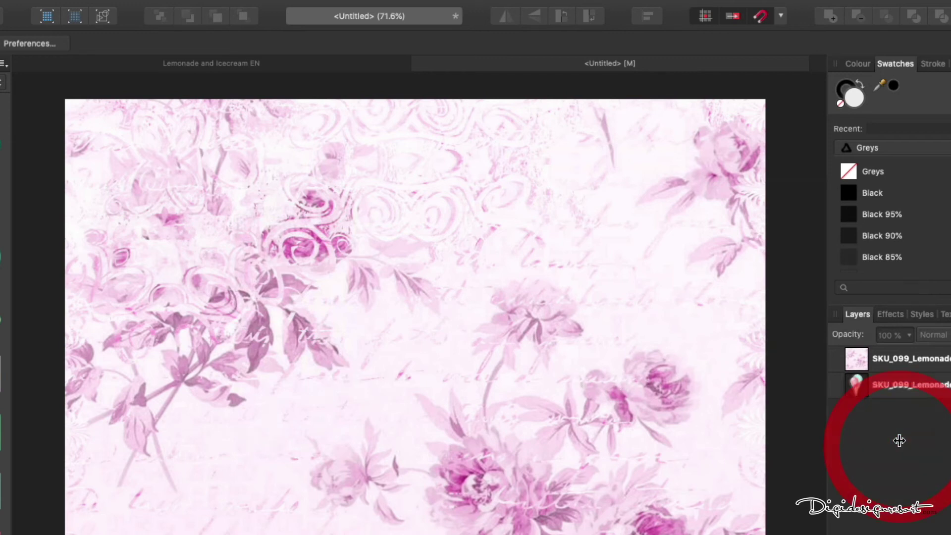
click(896, 388)
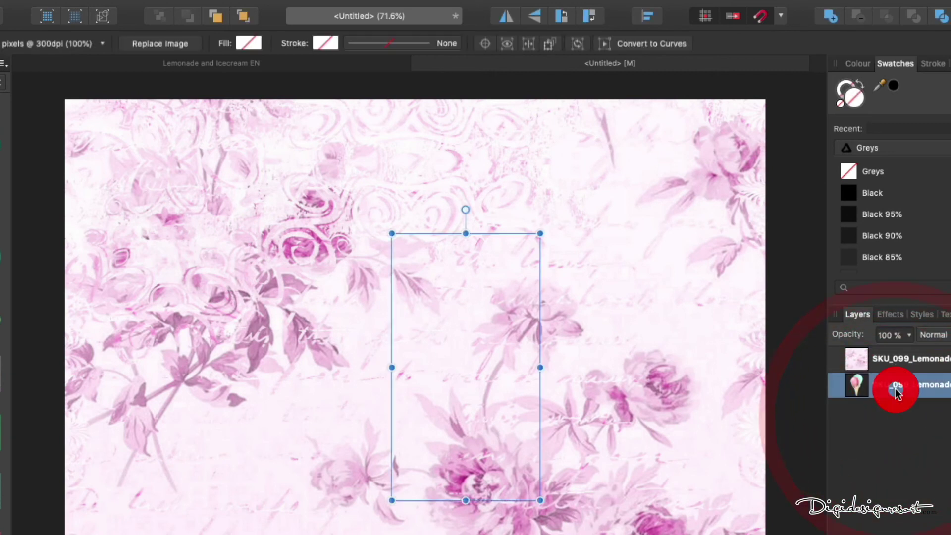
key(Delete)
click(898, 360)
key(Delete)
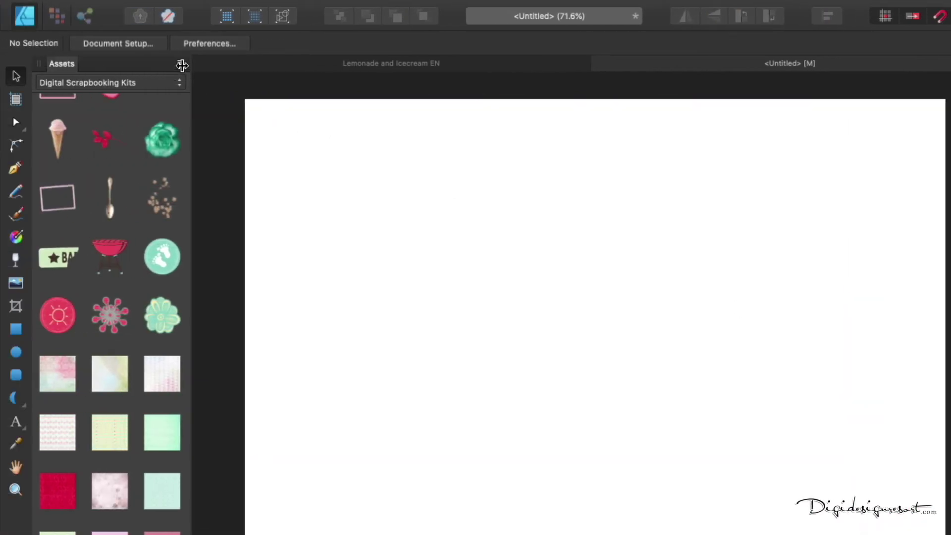
- Delete the Digital Scrapbooking Kits category from the assets and confirm its removal
click(181, 64)
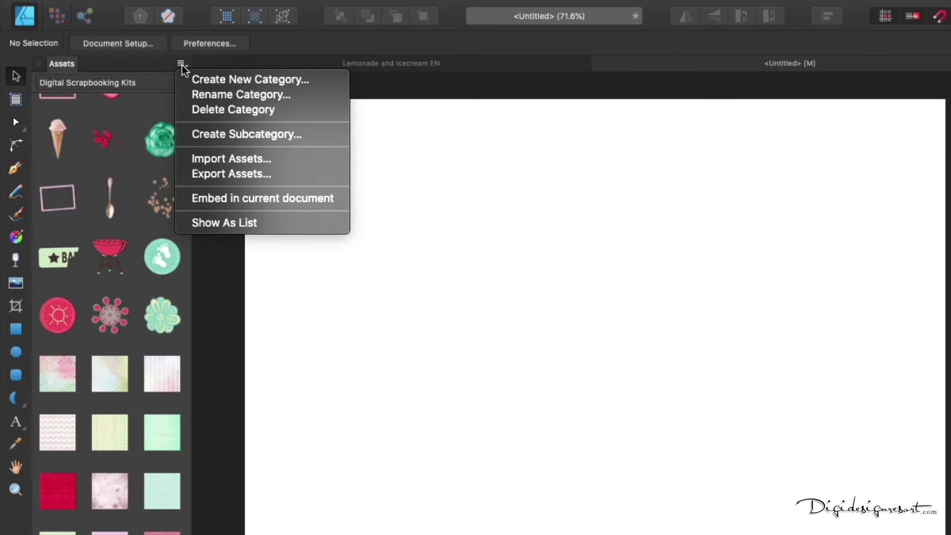
click(189, 109)
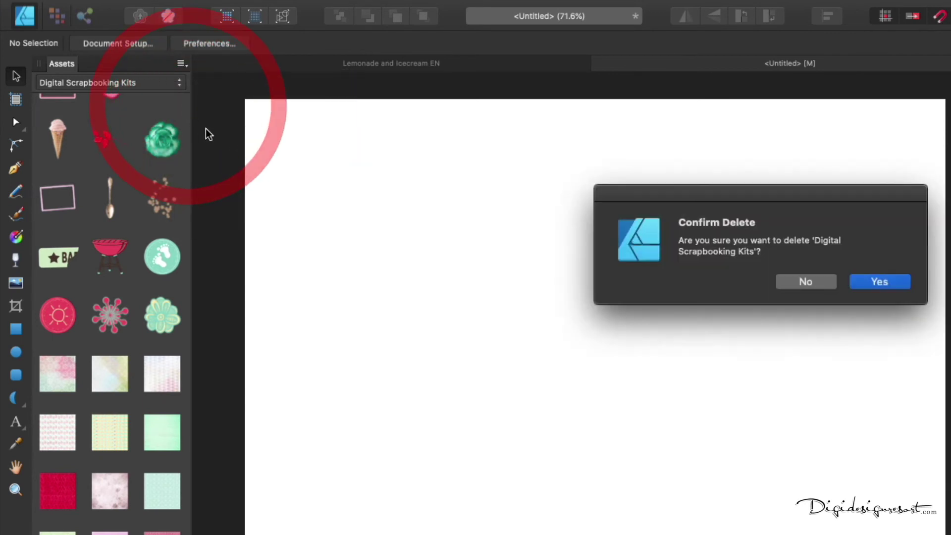
click(865, 285)
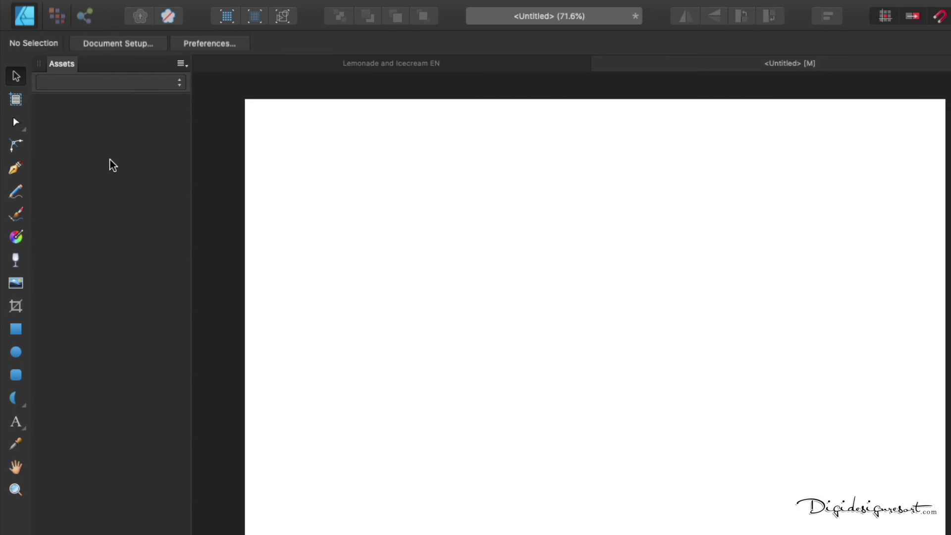
- Import the asset file Digital Scrapbooking Kit.afassets from the QuickPages folder
click(182, 65)
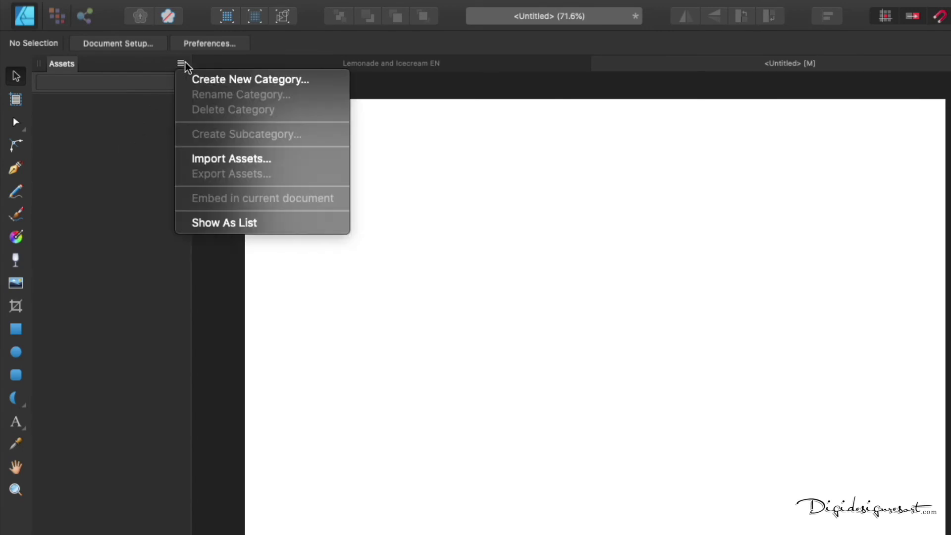
click(242, 159)
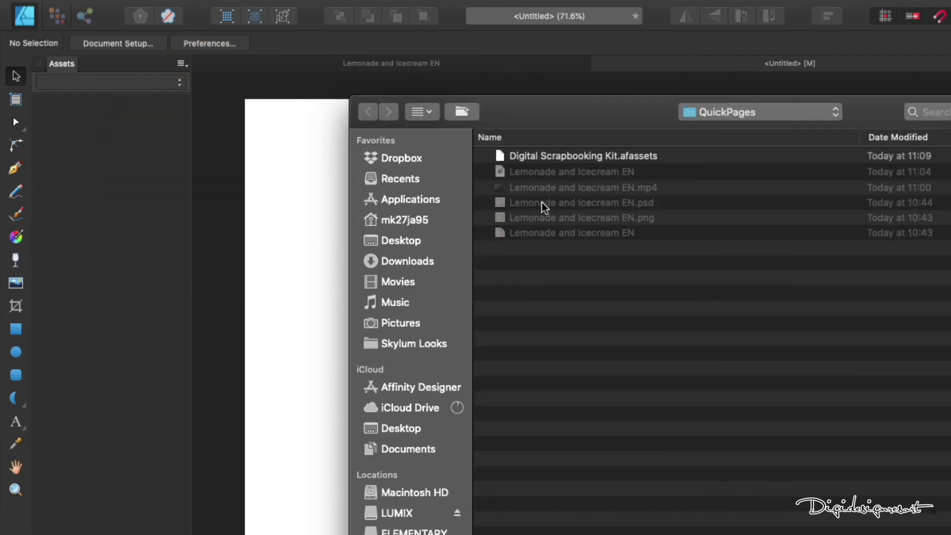
click(569, 156)
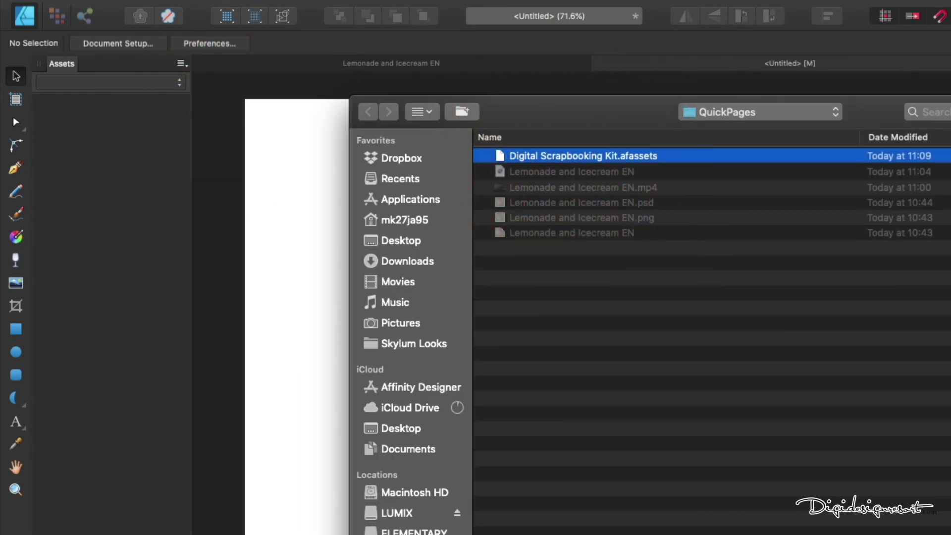
key(Return)
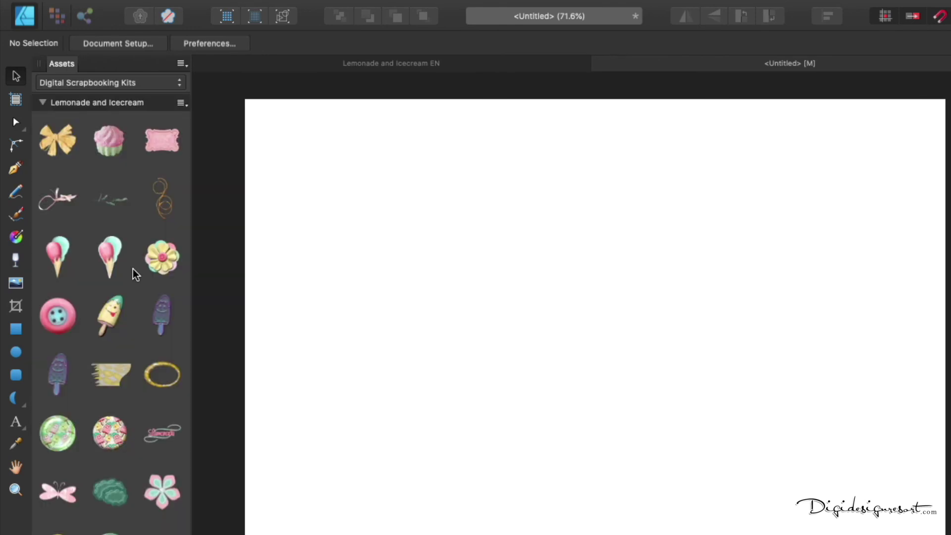
- Place the pink floral paper from the Lemonade and Icecream assets on the page as a background and deselect it
click(44, 103)
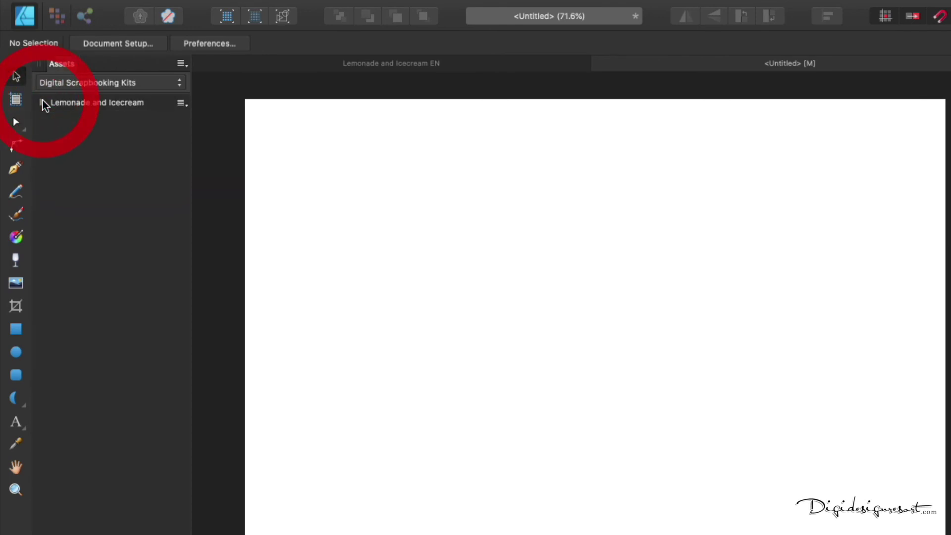
click(43, 102)
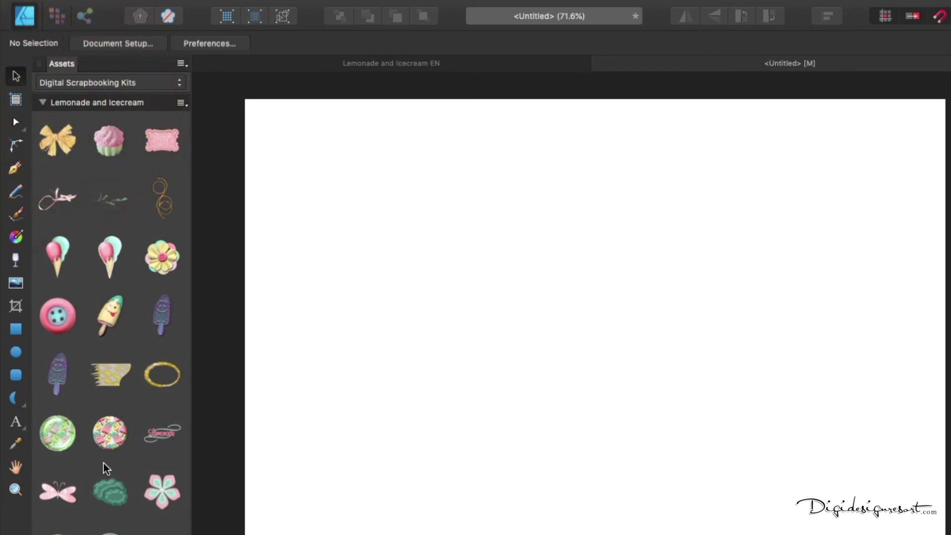
scroll(102, 466, down, 10)
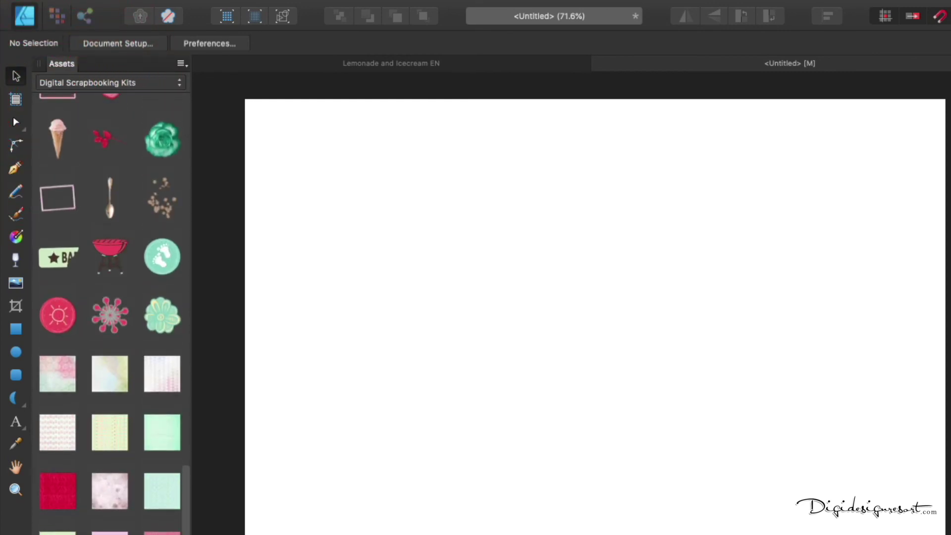
drag(110, 491, 596, 450)
click(208, 142)
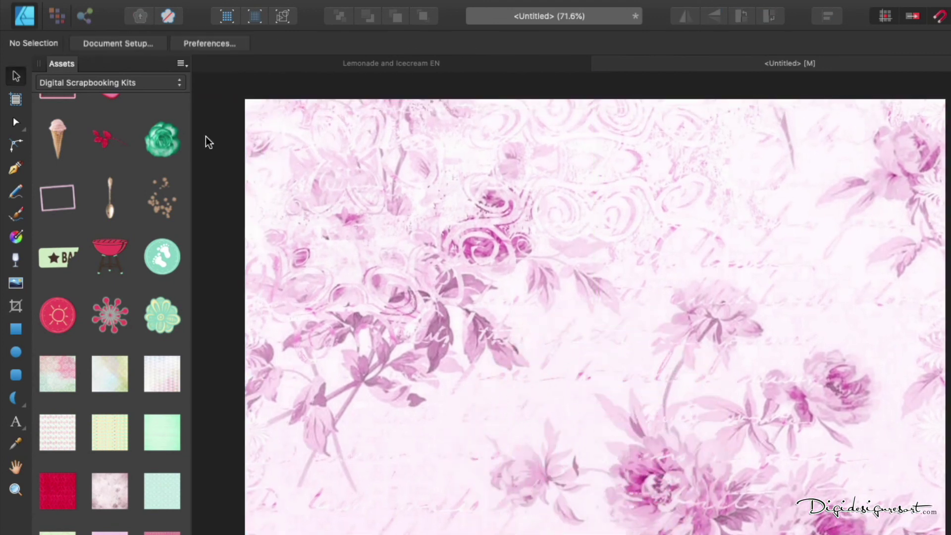